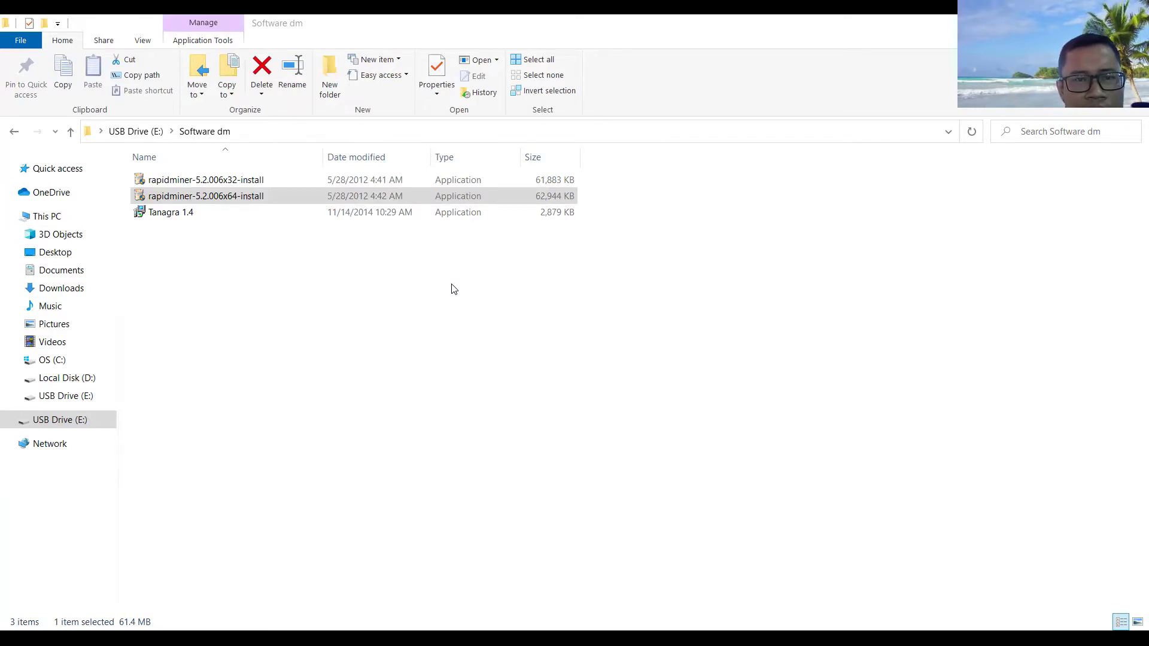
# - Open the System information page under System and Security in Control Panel to check the computer's system type
pyautogui.click(695, 47)
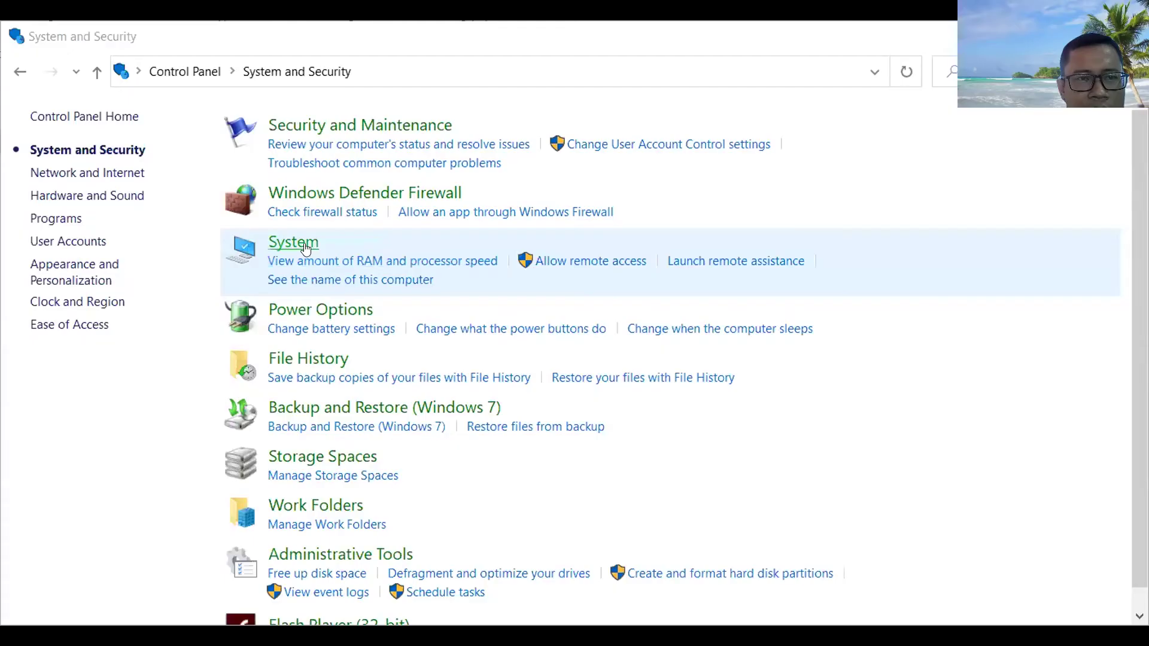
pyautogui.click(306, 244)
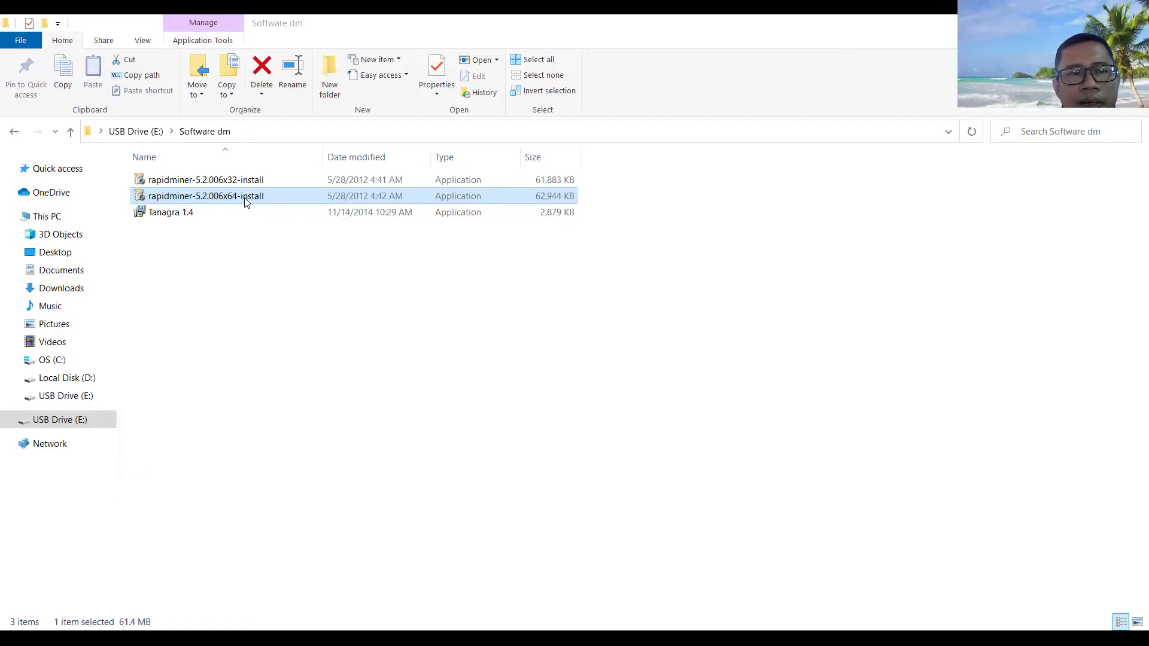
# - Copy the rapidminer-5.2.006x64-install file from the Software dm folder on the USB drive into Documents
pyautogui.doubleClick(246, 197)
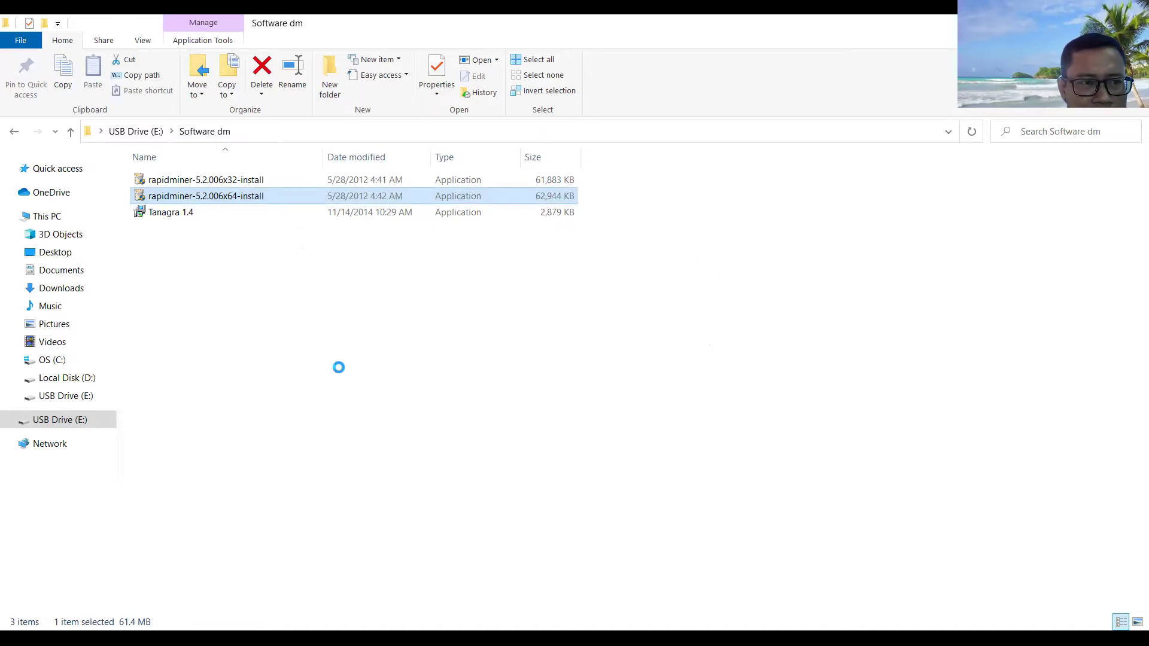
pyautogui.hotkey('shift', 'F10')
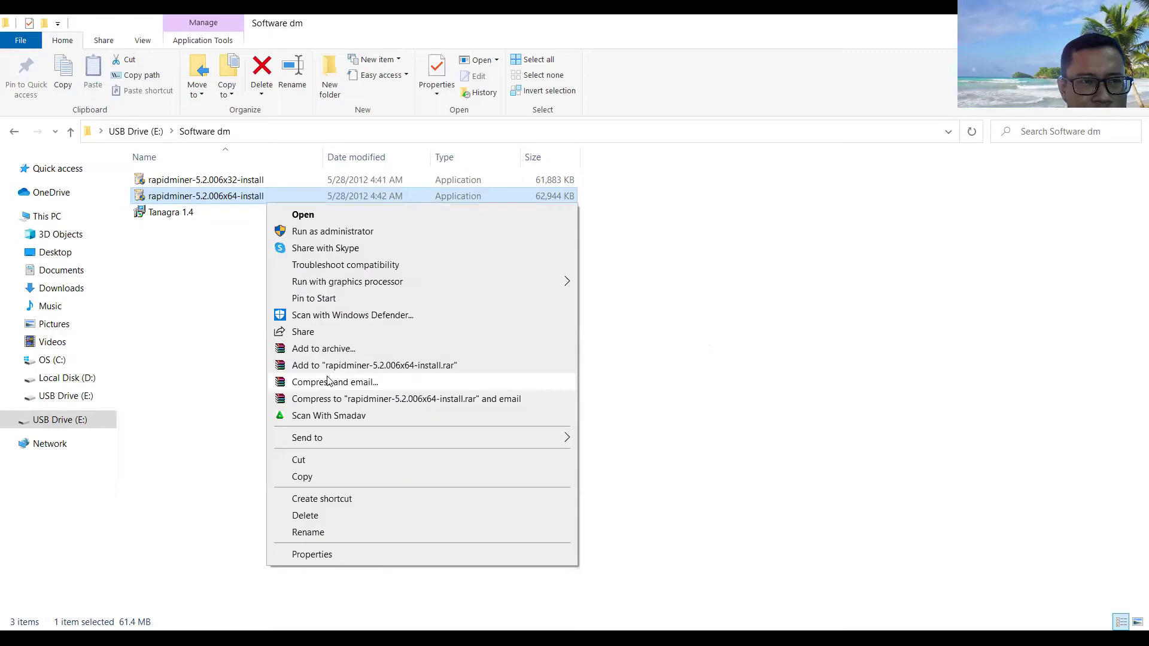
pyautogui.click(308, 478)
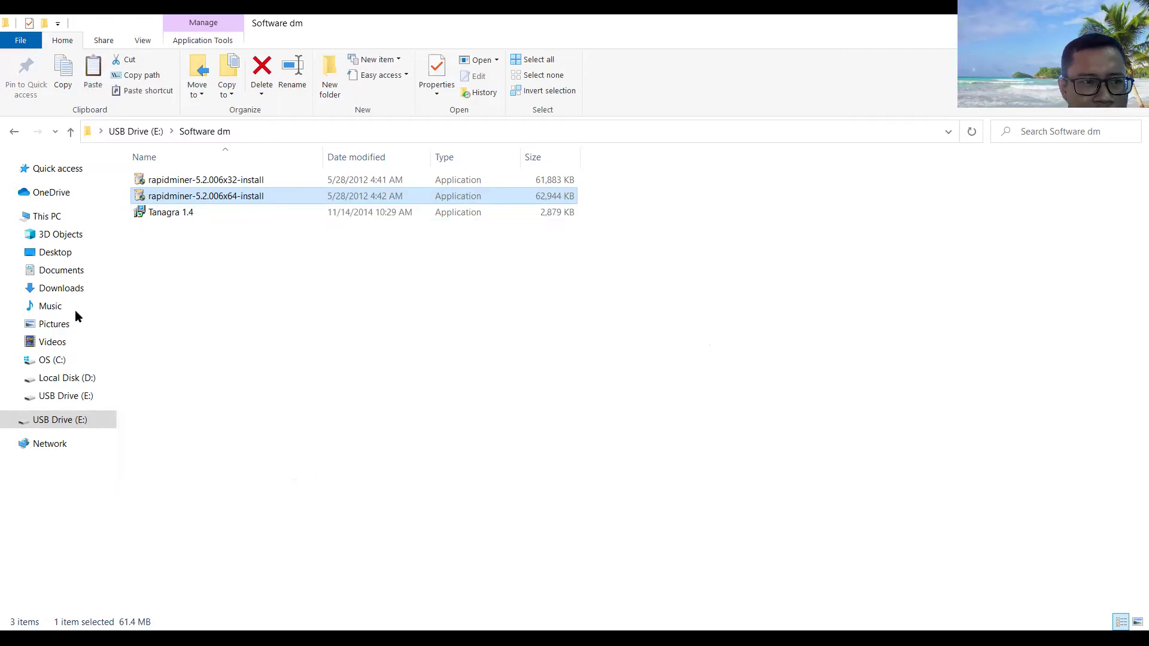
pyautogui.click(73, 272)
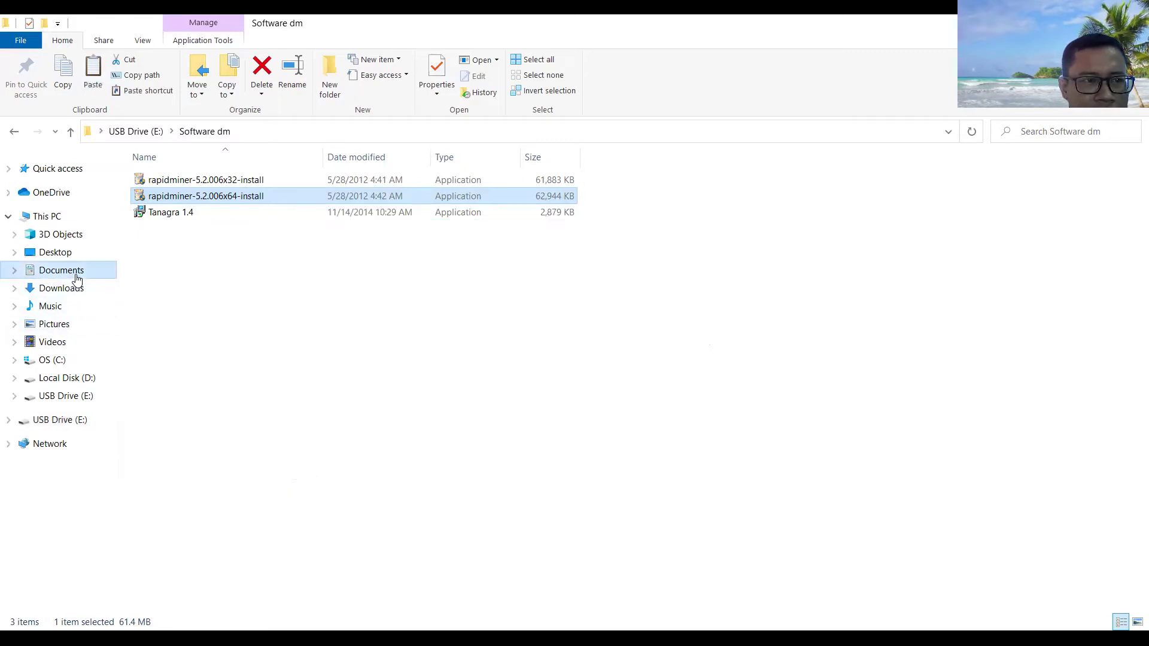
pyautogui.rightClick(366, 361)
pyautogui.click(402, 462)
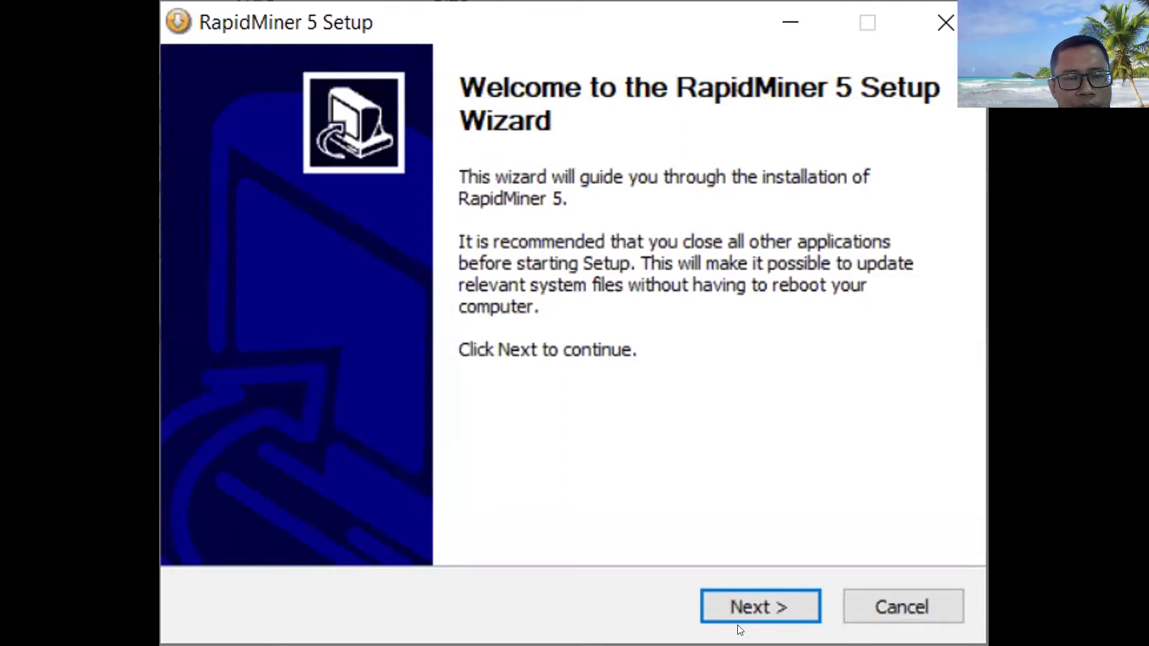
# - Install RapidMiner 5 into C:\Program Files\Rapid-I\RapidMiner5, showing the installation details, and finish the setup wizard
pyautogui.click(759, 590)
pyautogui.click(757, 597)
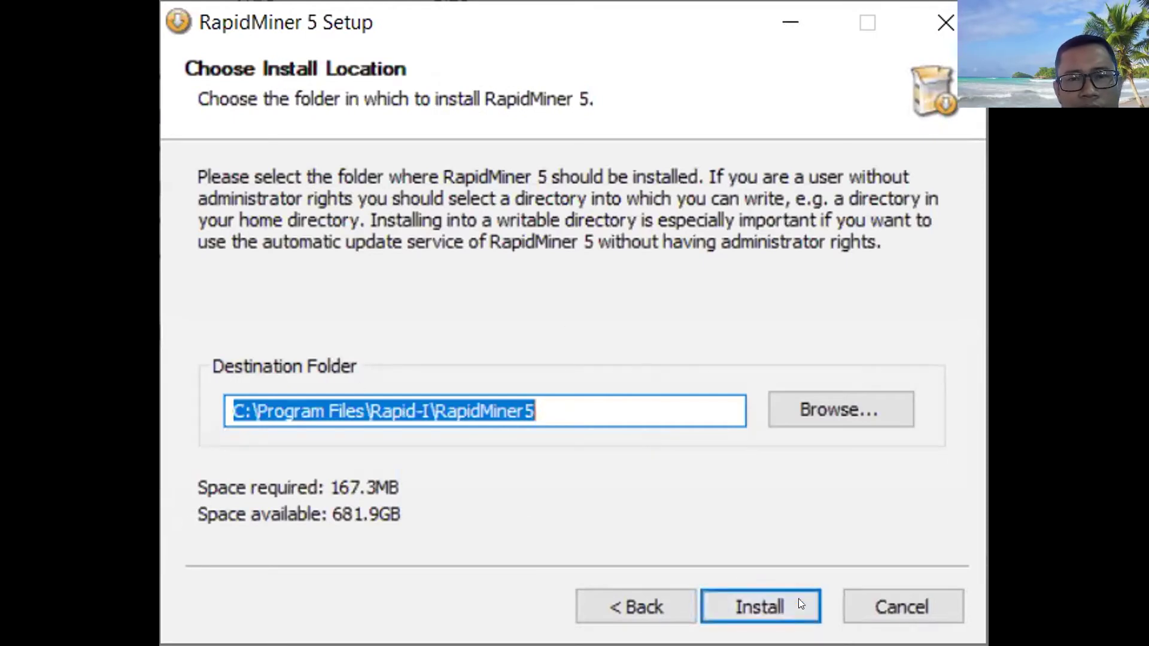
pyautogui.click(778, 599)
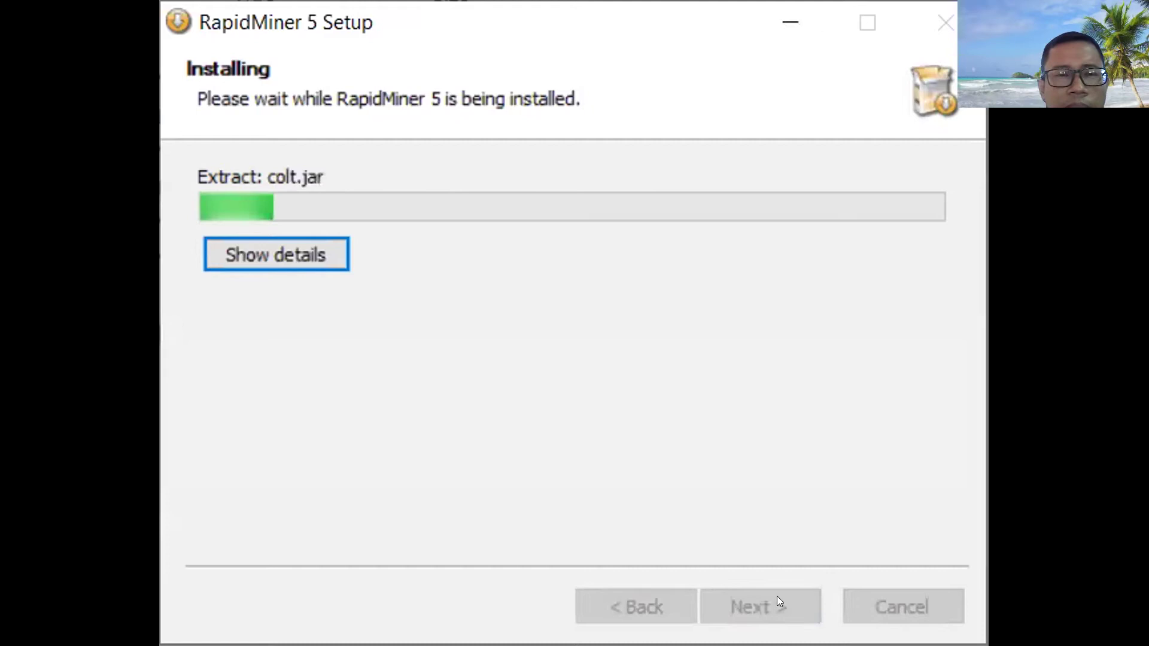
pyautogui.click(295, 258)
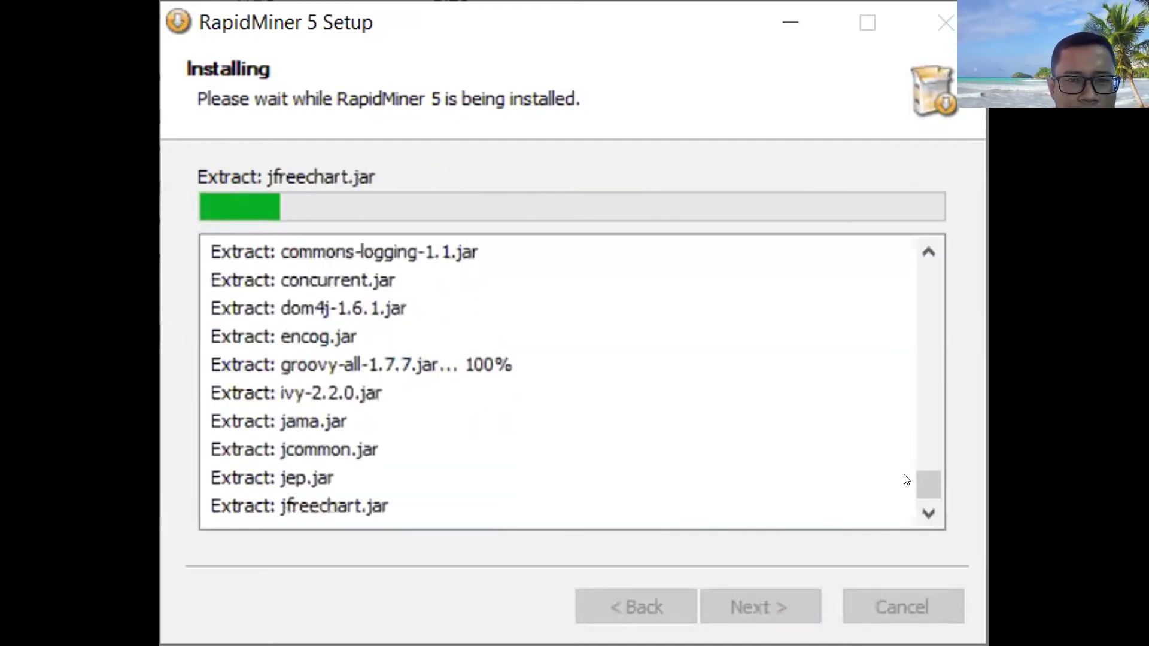
pyautogui.moveTo(928, 478)
pyautogui.mouseDown()
pyautogui.moveTo(928, 277)
pyautogui.moveTo(929, 496)
pyautogui.mouseUp()
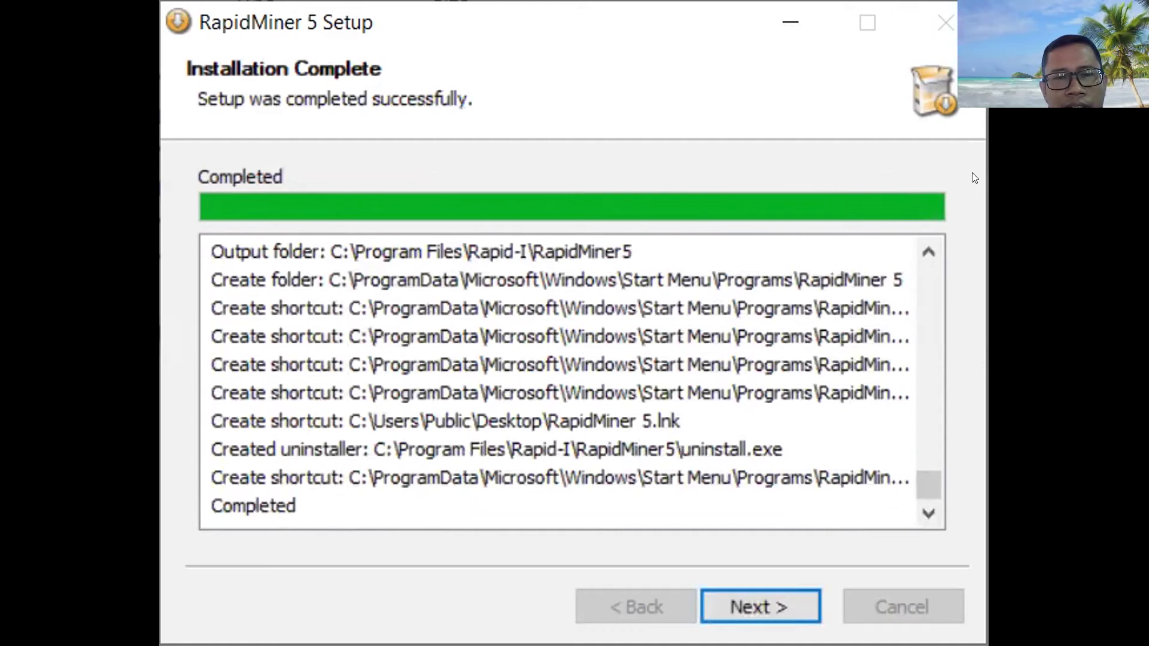
pyautogui.click(757, 604)
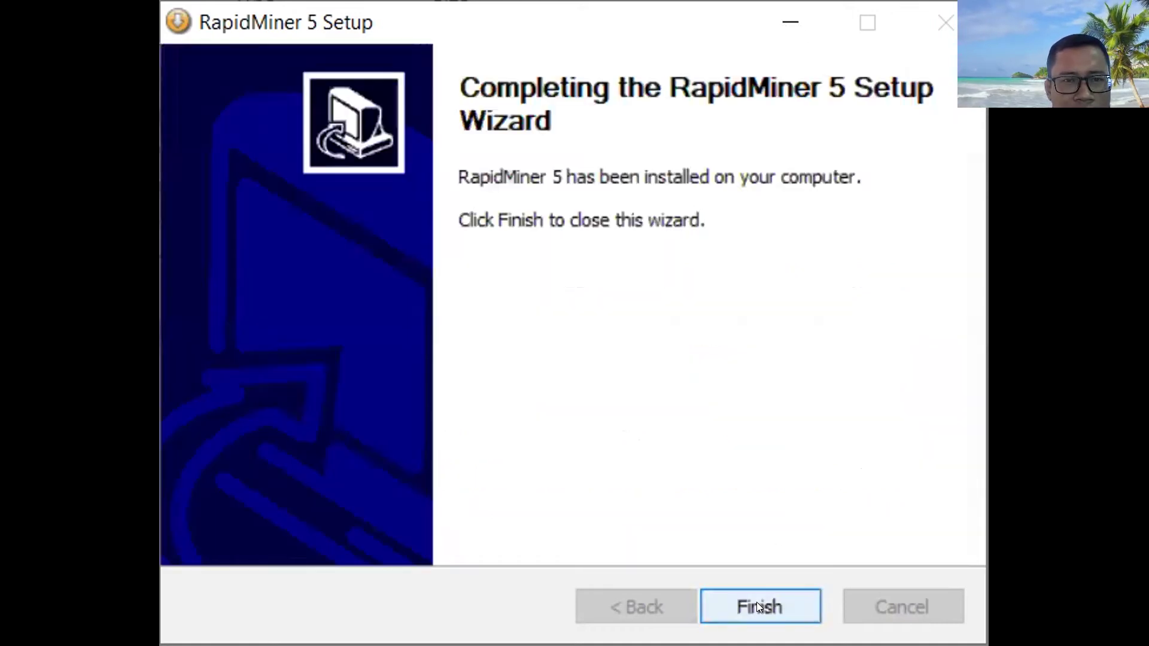
pyautogui.click(756, 602)
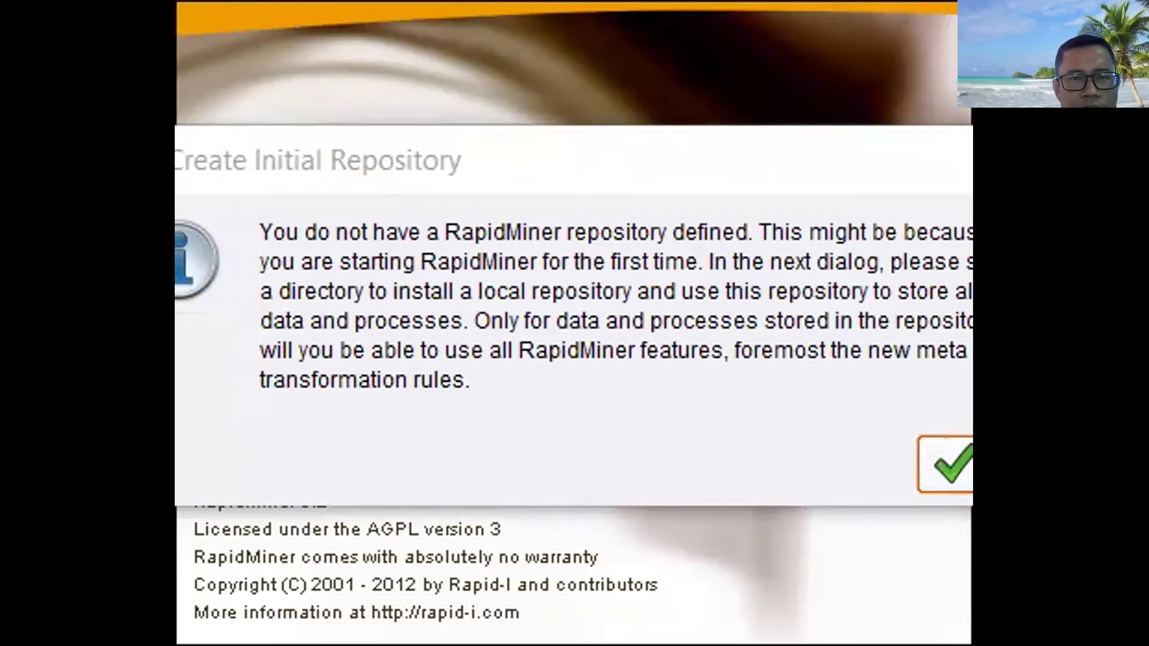
# - Start a new local repository in RapidMiner and enter the owner's name as its alias
pyautogui.press('Return')
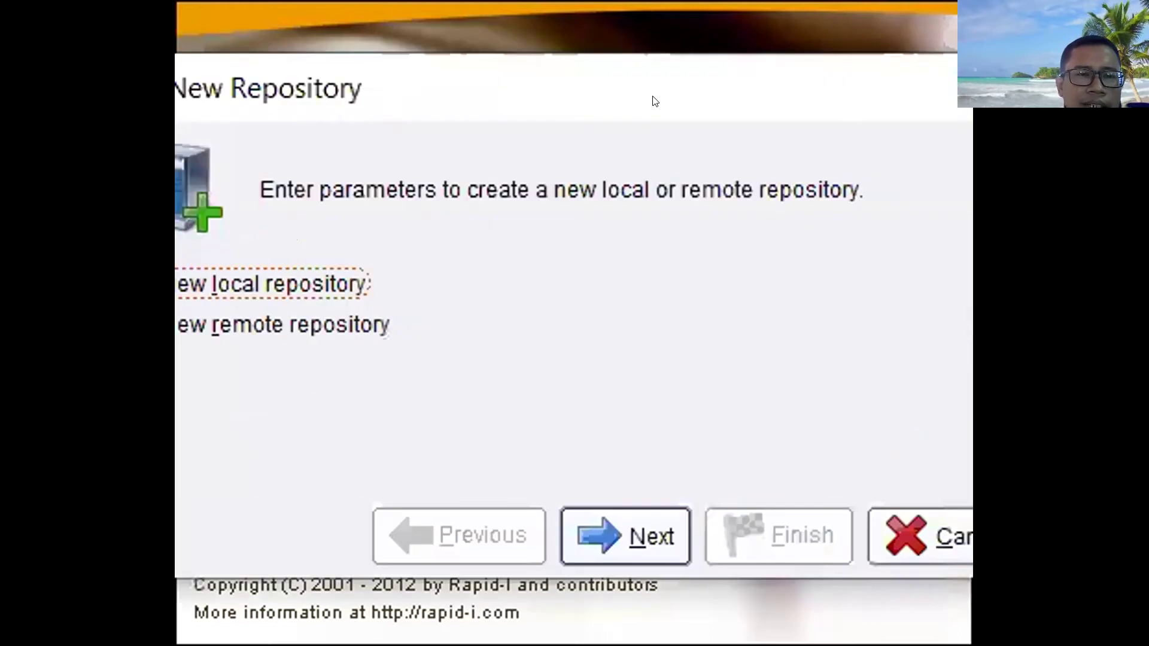
pyautogui.moveTo(653, 96); pyautogui.dragTo(637, 21)
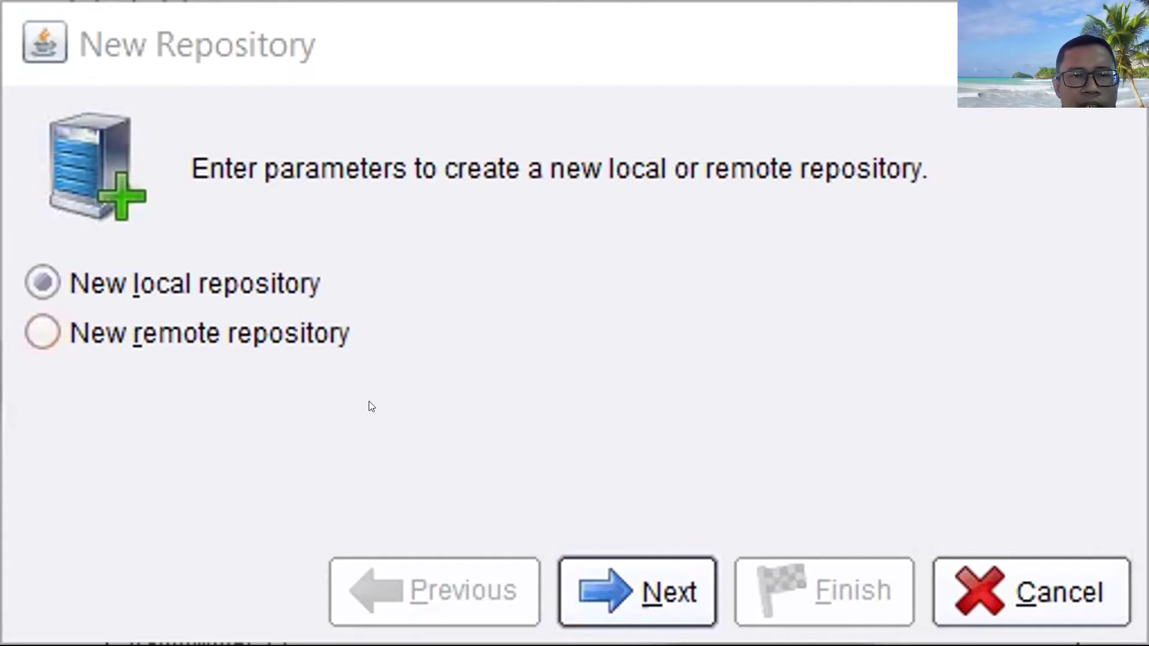
pyautogui.click(651, 562)
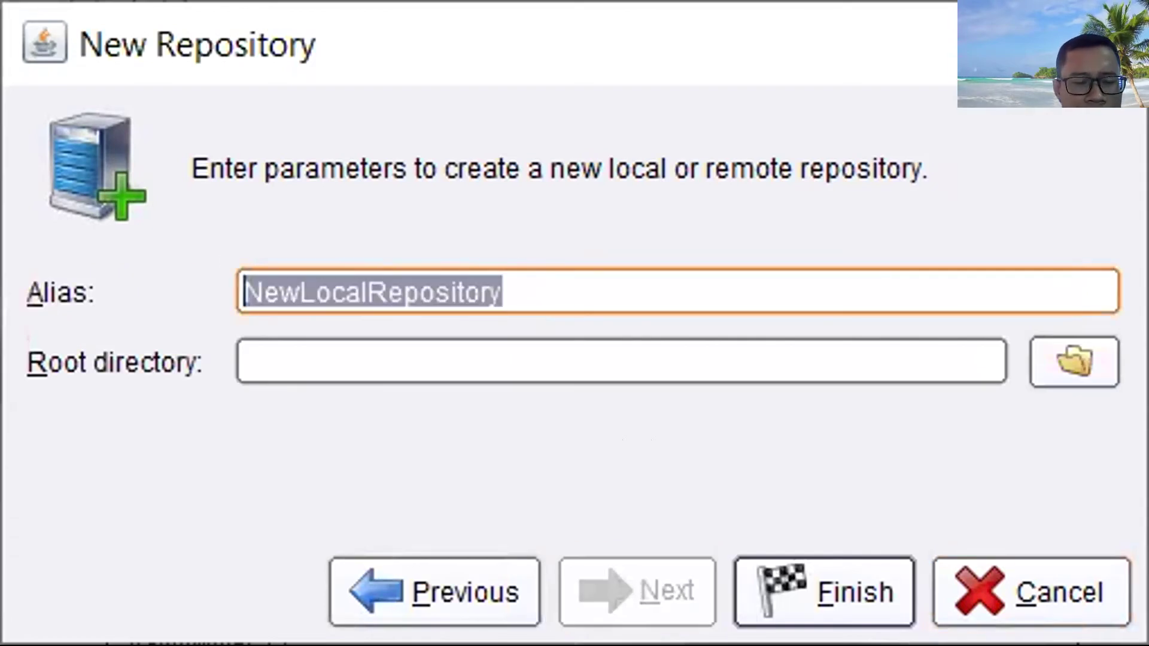
pyautogui.write('b')
pyautogui.write('Badrul')
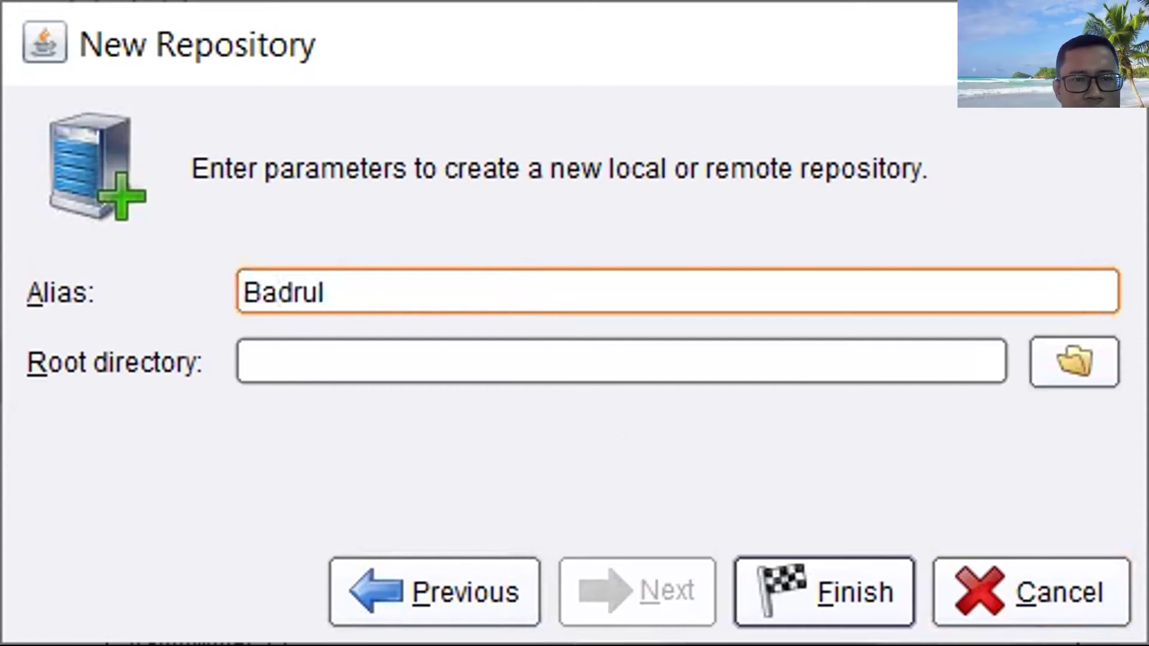
# - Create a Data_RM folder in Documents, set it as the repository's root directory, and finish creating the repository
pyautogui.click(1054, 365)
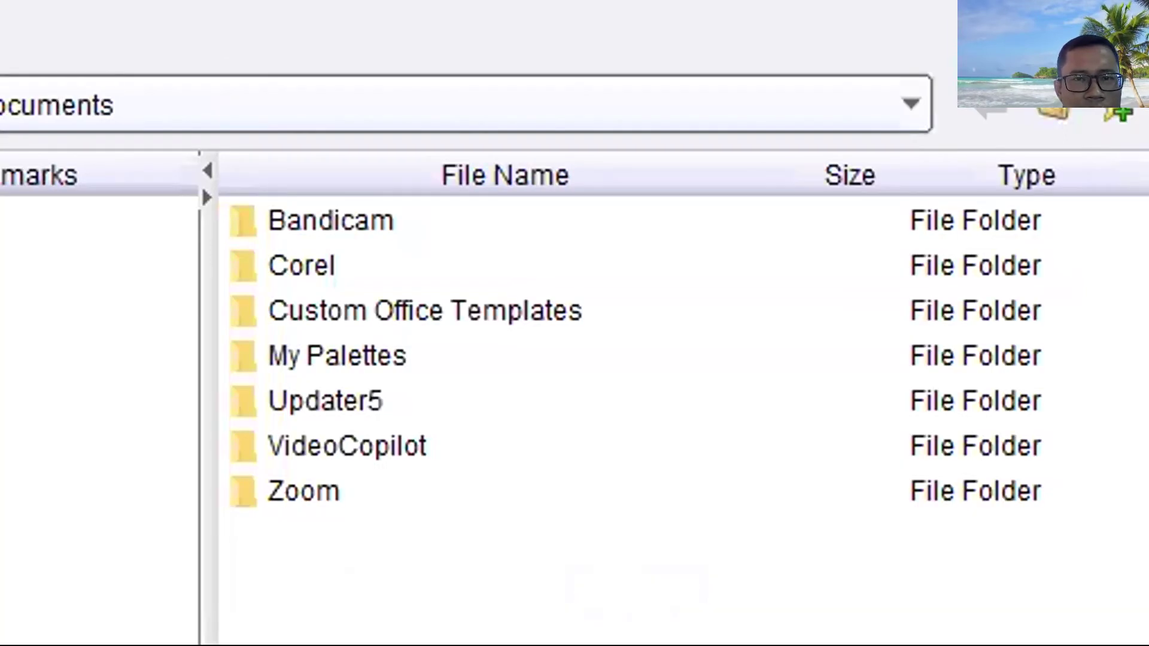
pyautogui.click(1054, 103)
pyautogui.write('Data_RM')
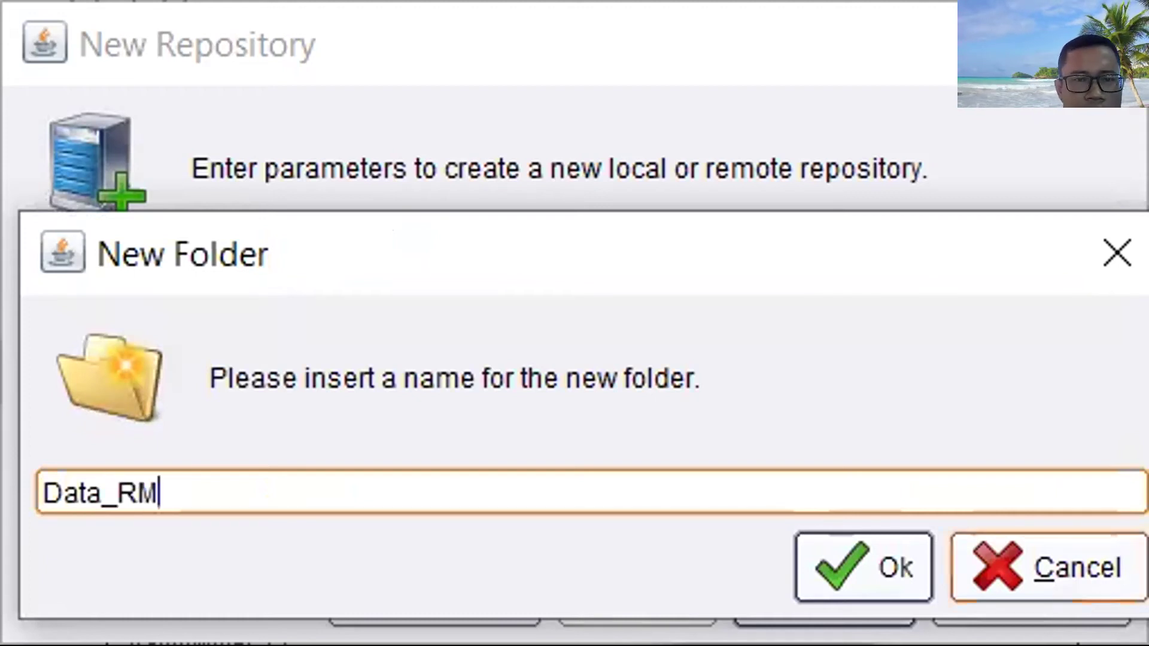
pyautogui.click(863, 567)
pyautogui.doubleClick(361, 336)
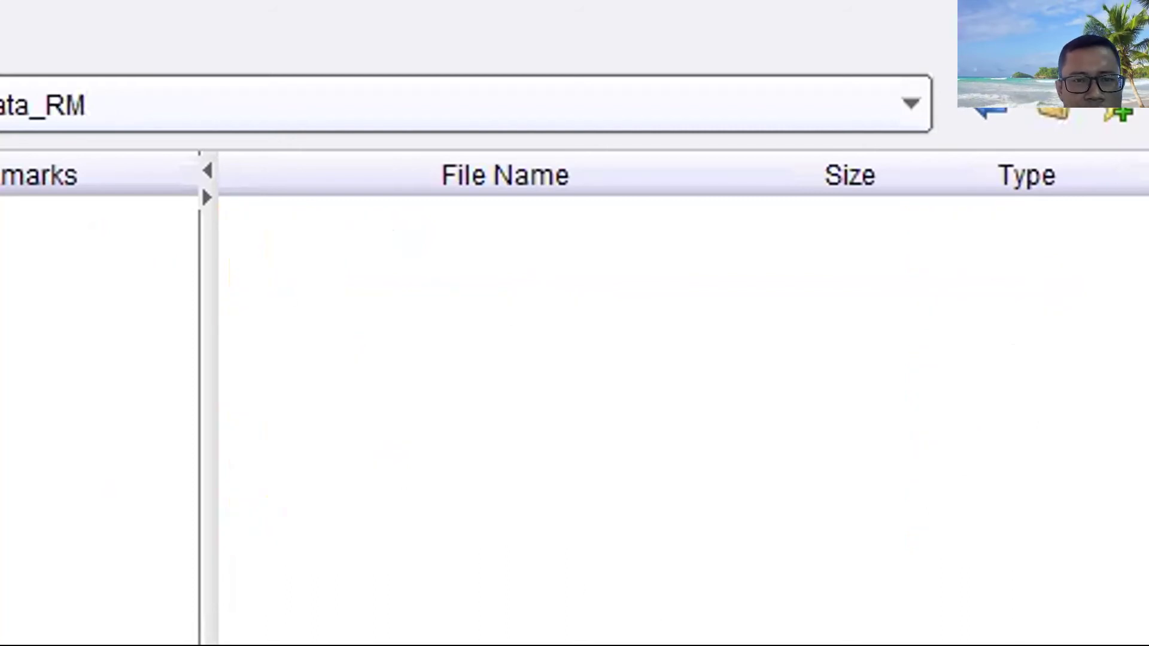
pyautogui.click(1054, 334)
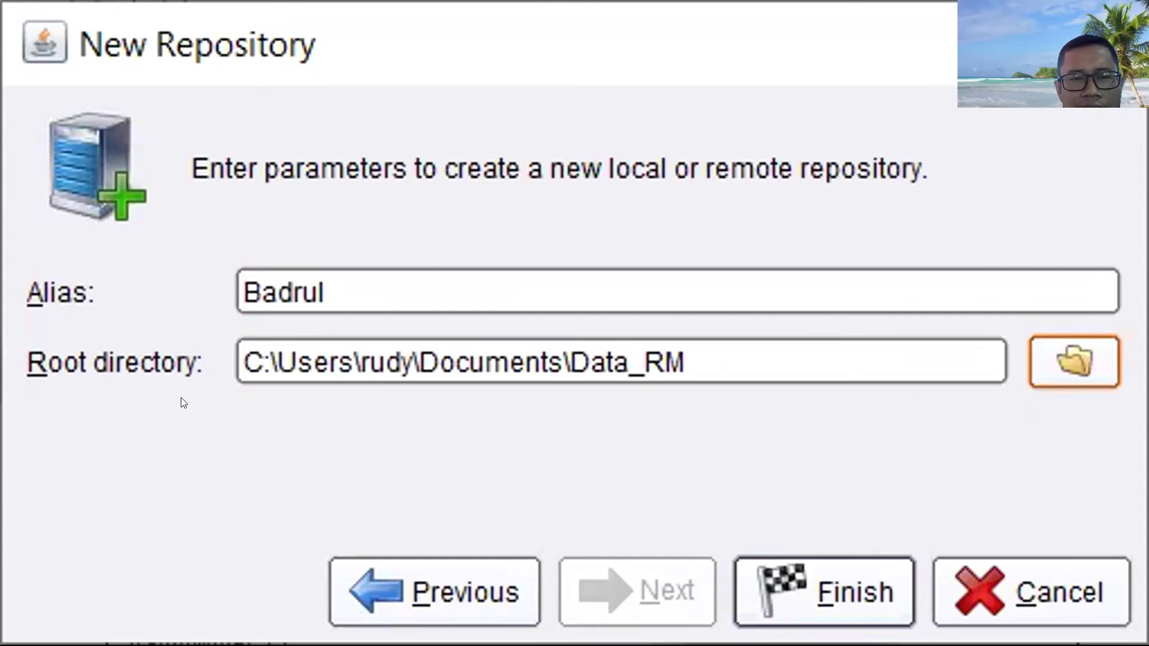
pyautogui.click(832, 578)
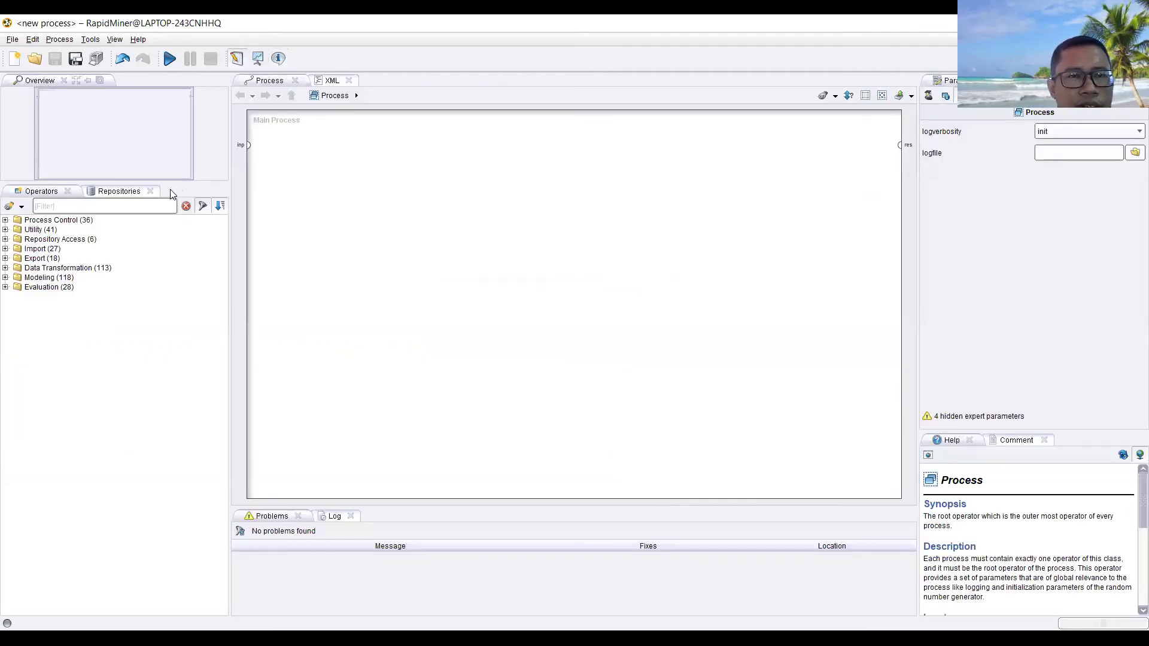
# - Add the Golf dataset from the data folder of the Samples repository to the main process as a Retrieve operator
pyautogui.click(121, 192)
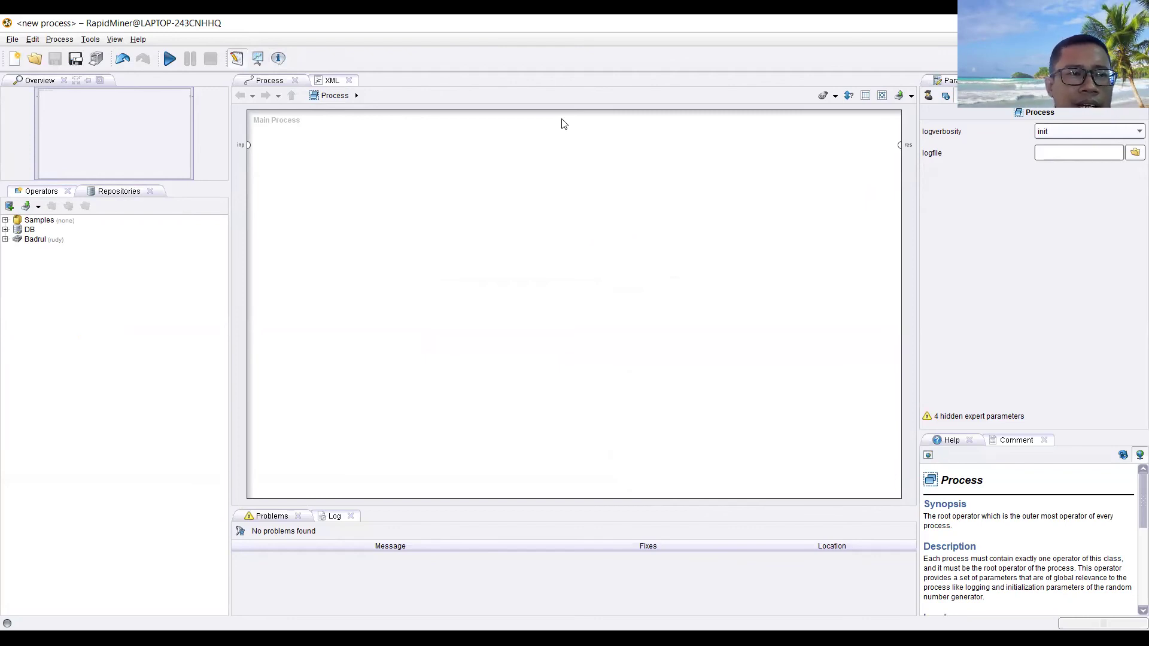
pyautogui.click(41, 191)
pyautogui.click(110, 191)
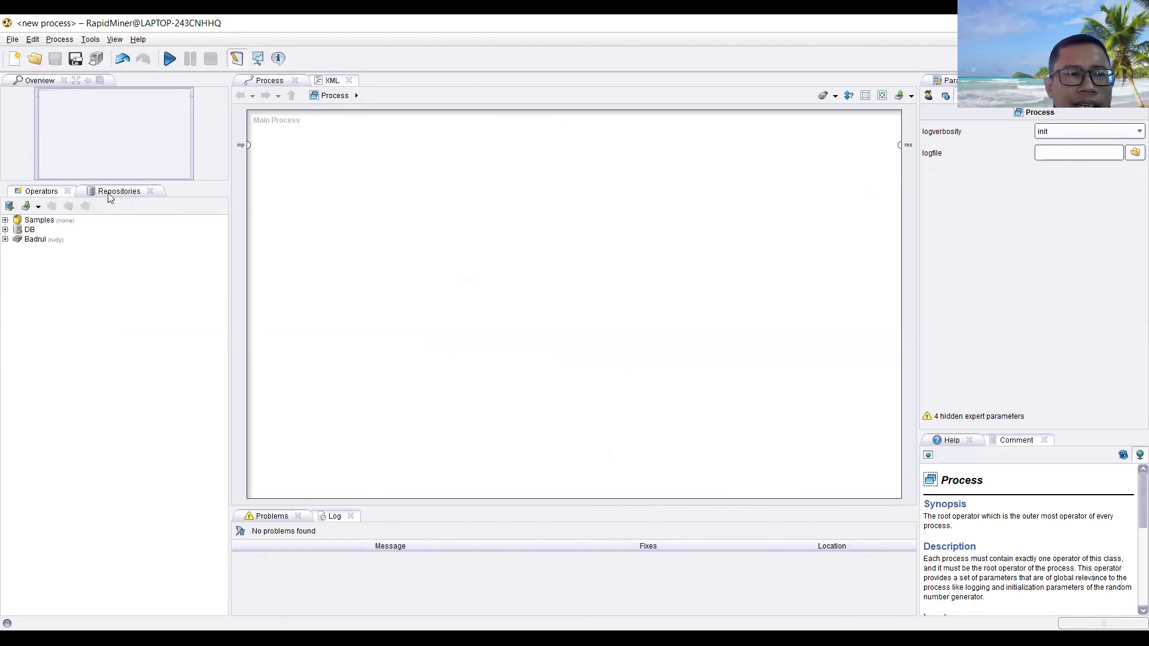
pyautogui.click(5, 221)
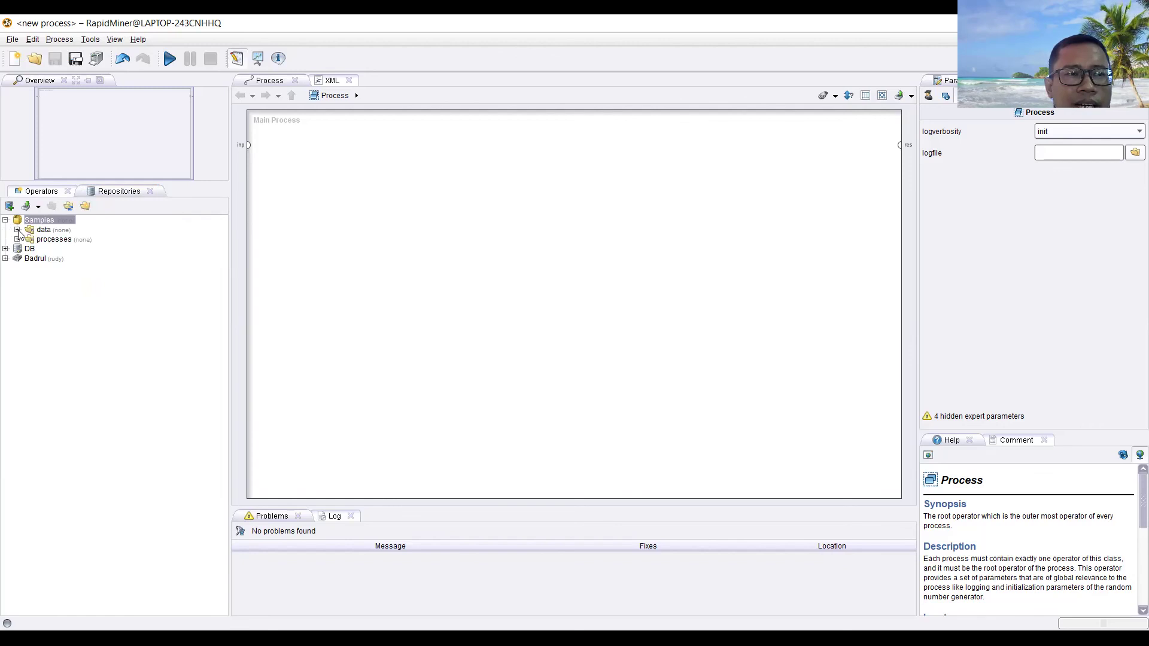
pyautogui.click(17, 230)
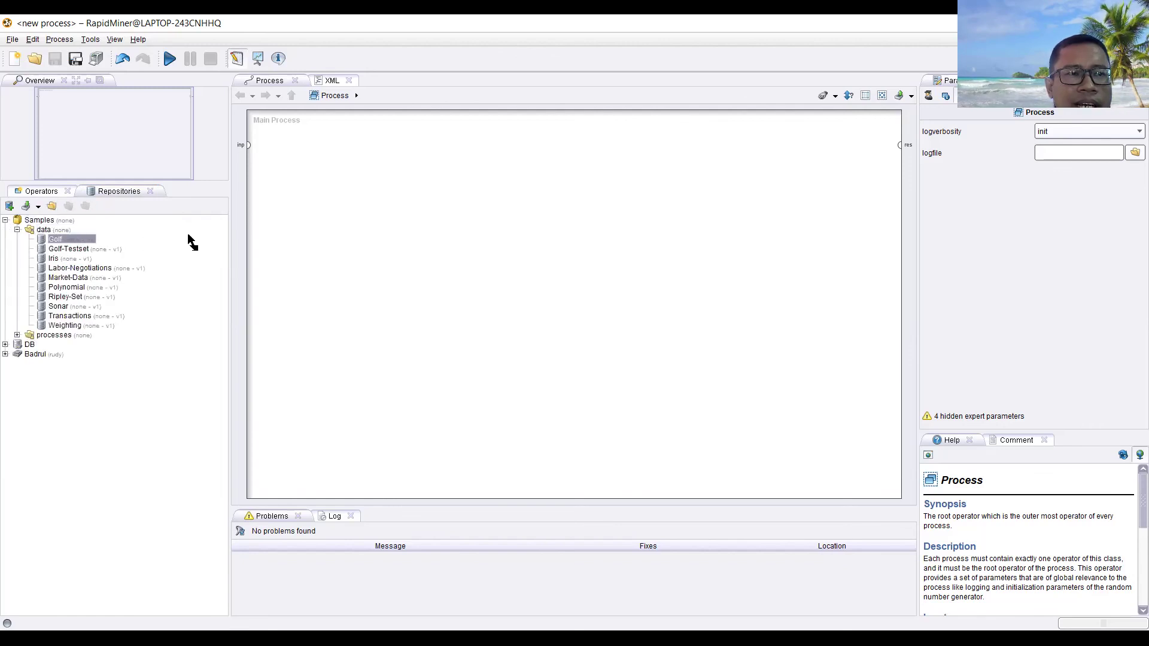
pyautogui.moveTo(322, 215); pyautogui.dragTo(322, 210)
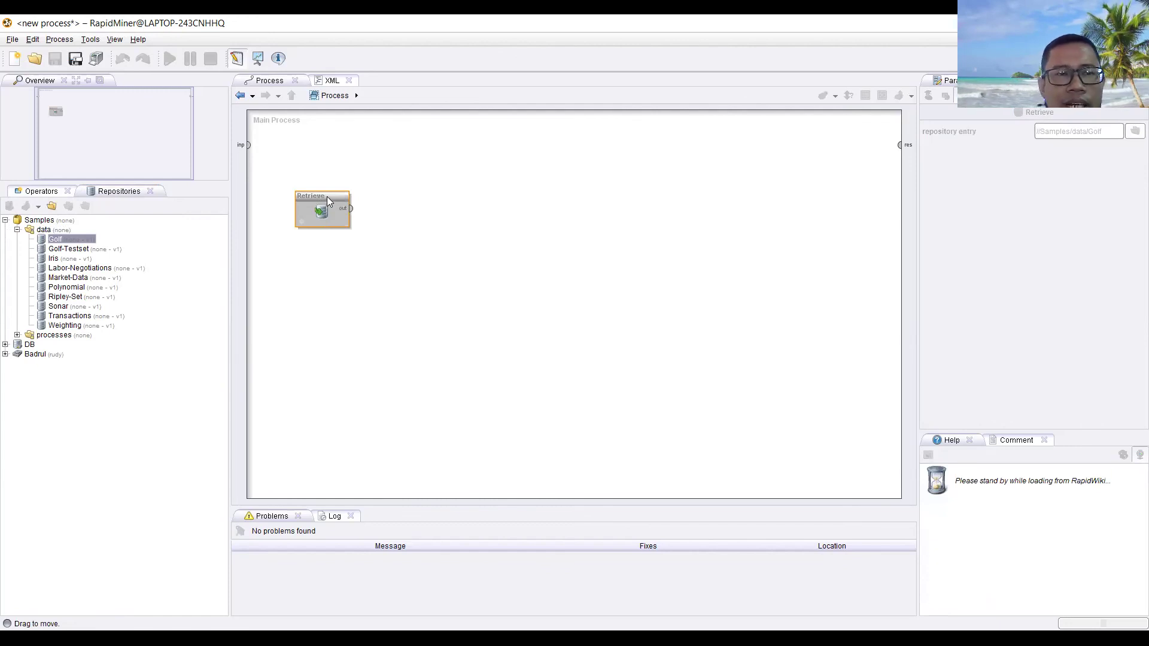
pyautogui.press('Delete')
pyautogui.click(652, 356)
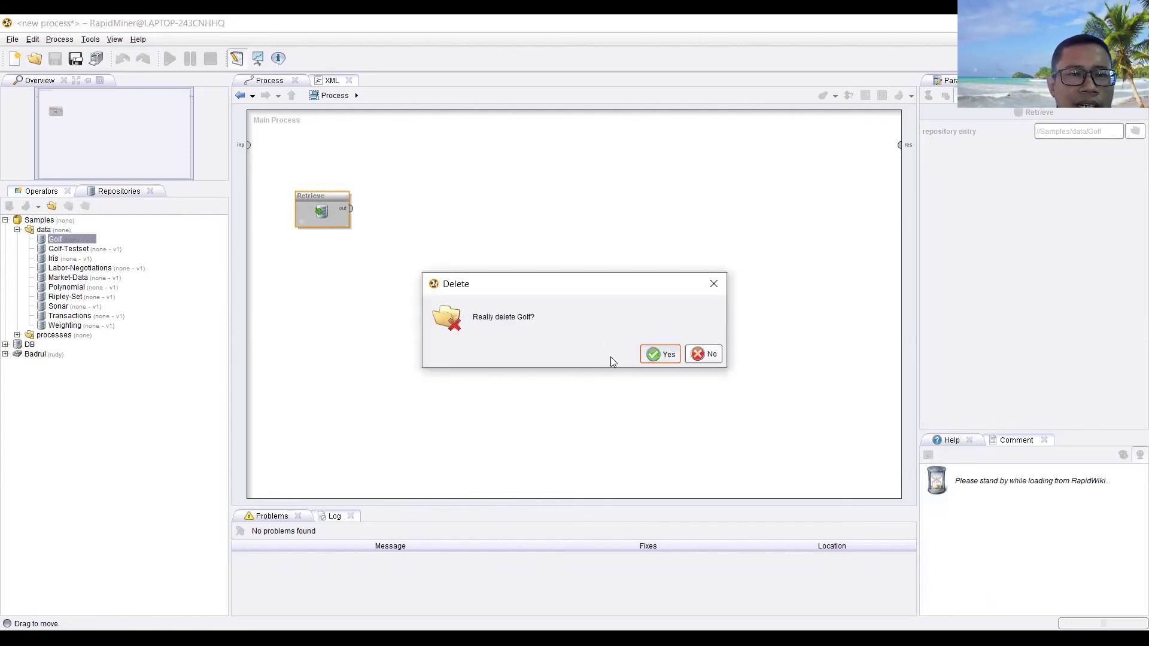
pyautogui.click(715, 282)
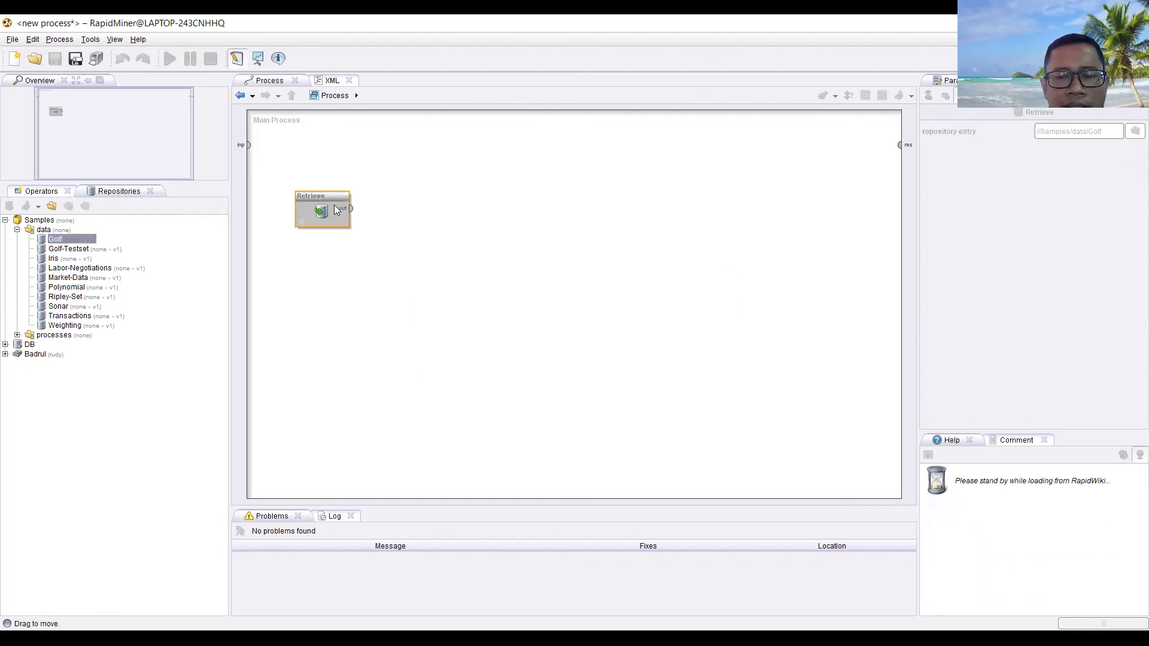
pyautogui.click(312, 286)
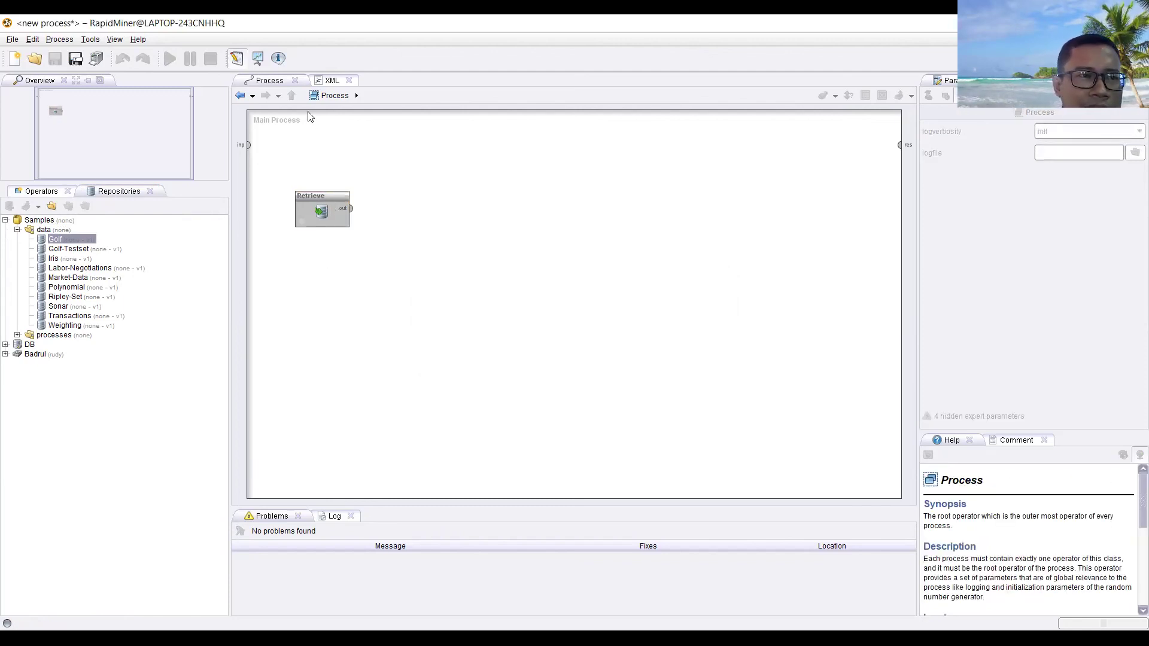